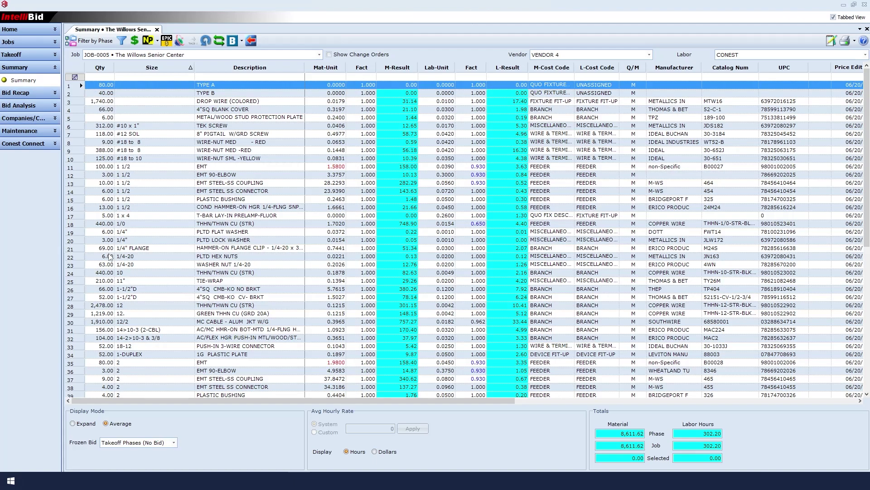
{"action": "scroll", "coordinate": [116, 308], "scroll_direction": "down", "scroll_amount": 1}
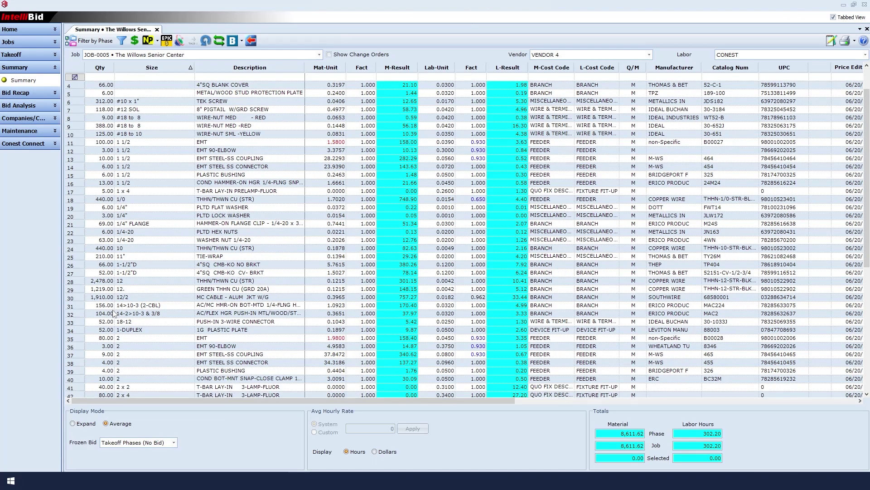
{"action": "scroll", "coordinate": [116, 314], "scroll_direction": "down", "scroll_amount": 2}
{"action": "scroll", "coordinate": [116, 315], "scroll_direction": "down", "scroll_amount": 2}
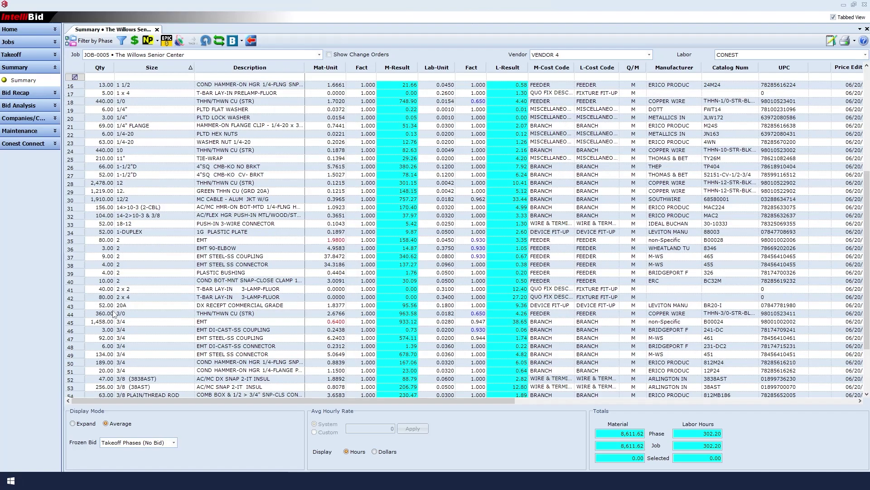
{"action": "scroll", "coordinate": [116, 314], "scroll_direction": "down", "scroll_amount": 1}
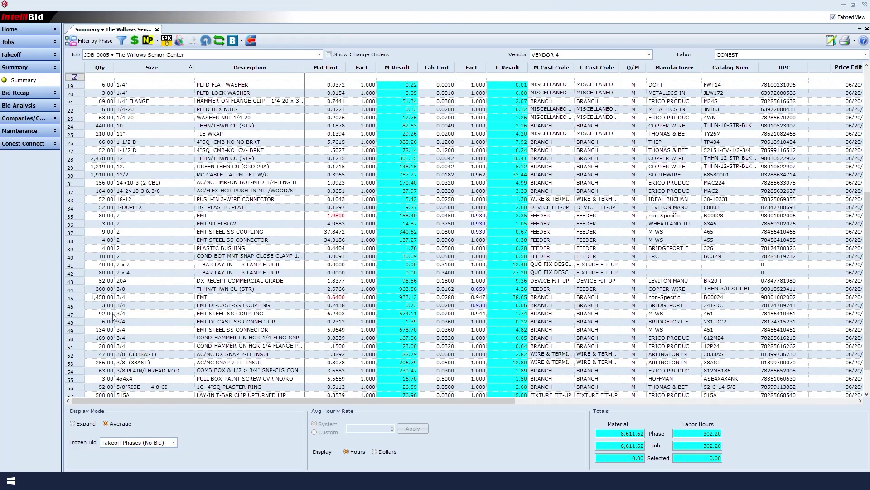
{"action": "scroll", "coordinate": [113, 322], "scroll_direction": "down", "scroll_amount": 1}
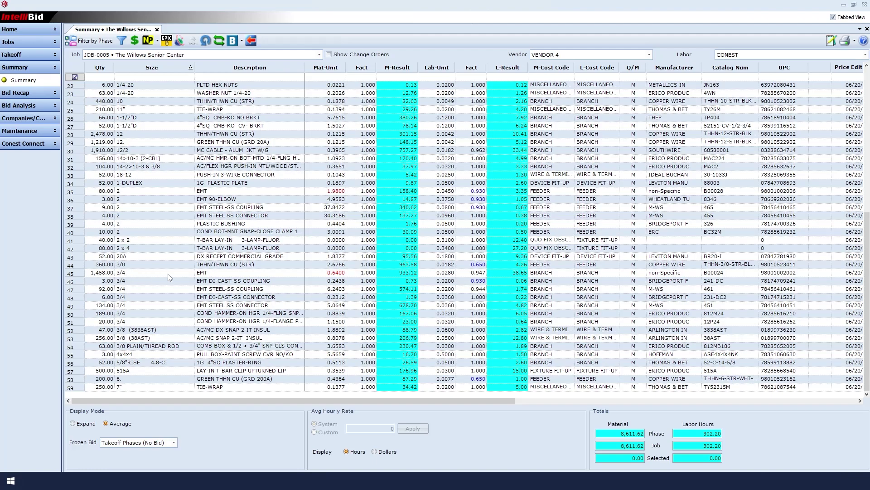
Find the 3/4 EMT line's 50 ft 2nd Floor West entry and show its takeoff.
{"action": "right_click", "coordinate": [208, 275]}
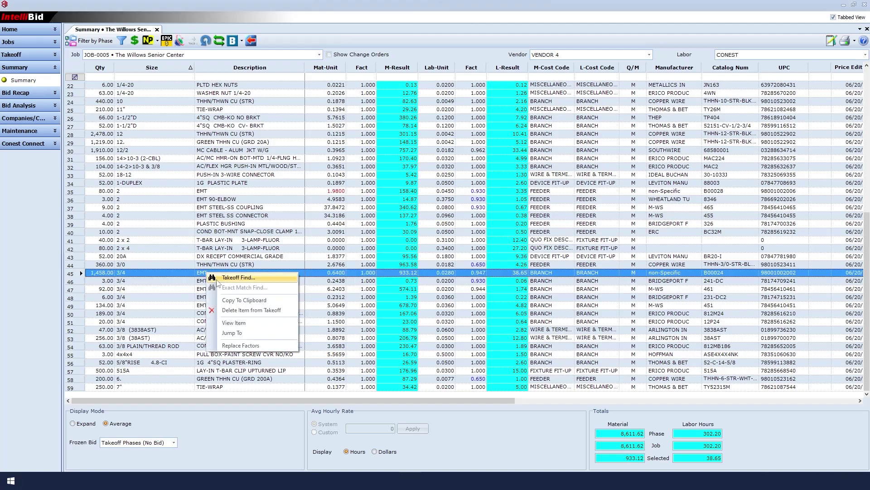
{"action": "left_click", "coordinate": [245, 280]}
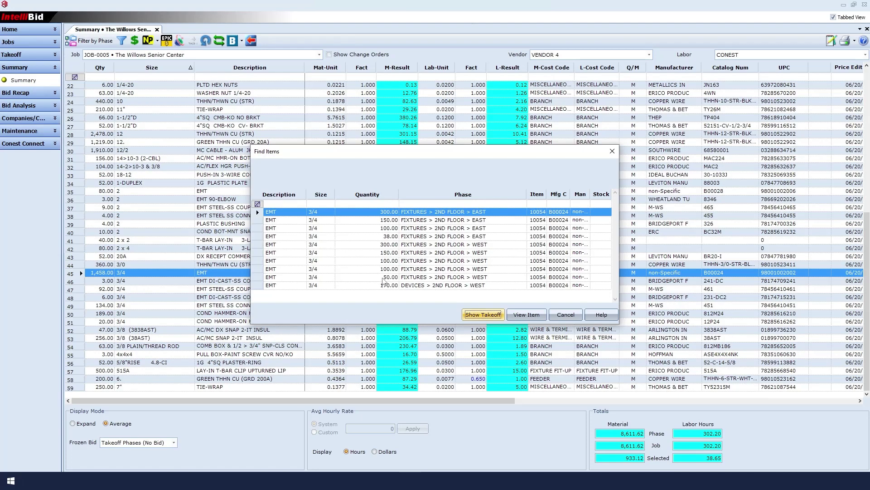
{"action": "left_click", "coordinate": [384, 277]}
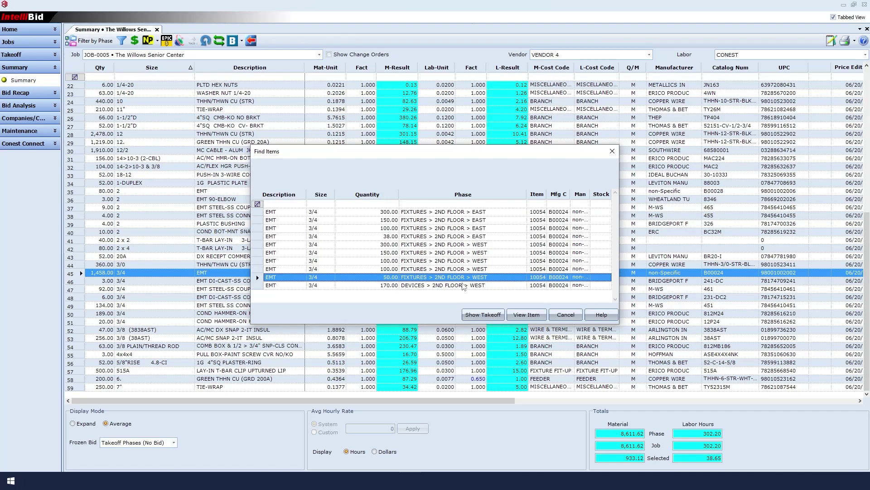
{"action": "left_click", "coordinate": [484, 315]}
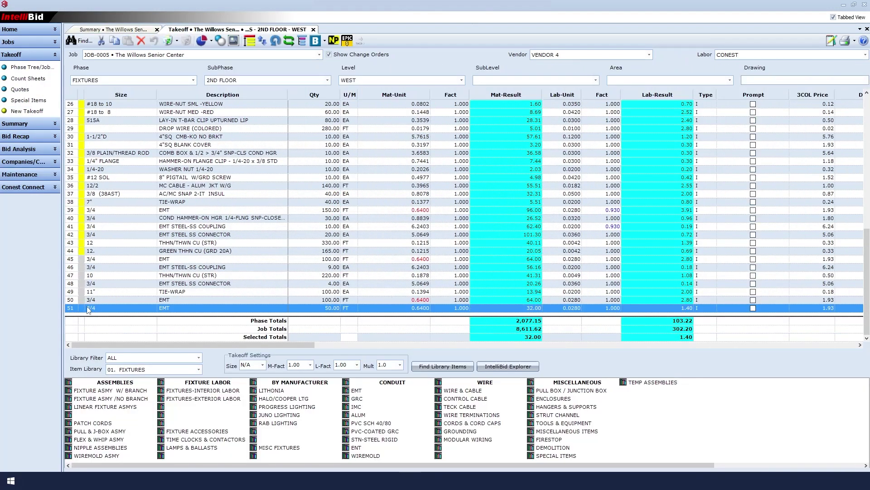
Change the 3/4 EMT quantity to 500 ft and view the updated Summary.
{"action": "left_click", "coordinate": [331, 310]}
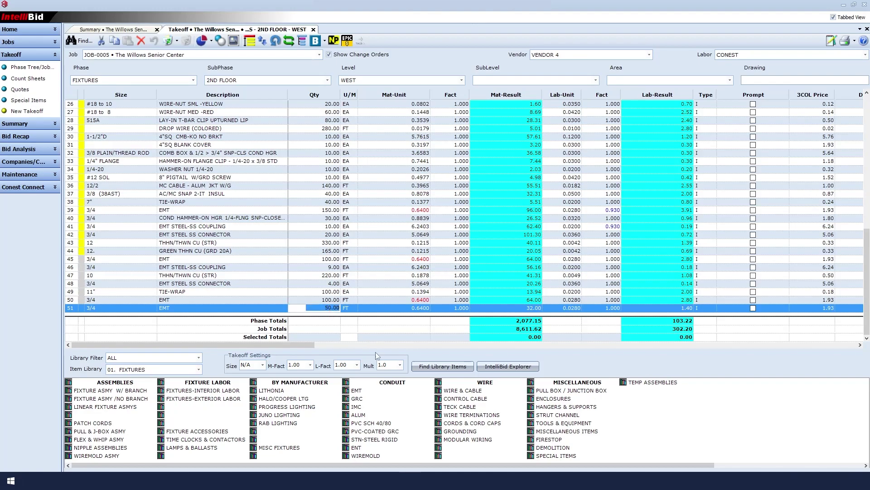
{"action": "type", "text": "50"}
{"action": "key", "text": "Return"}
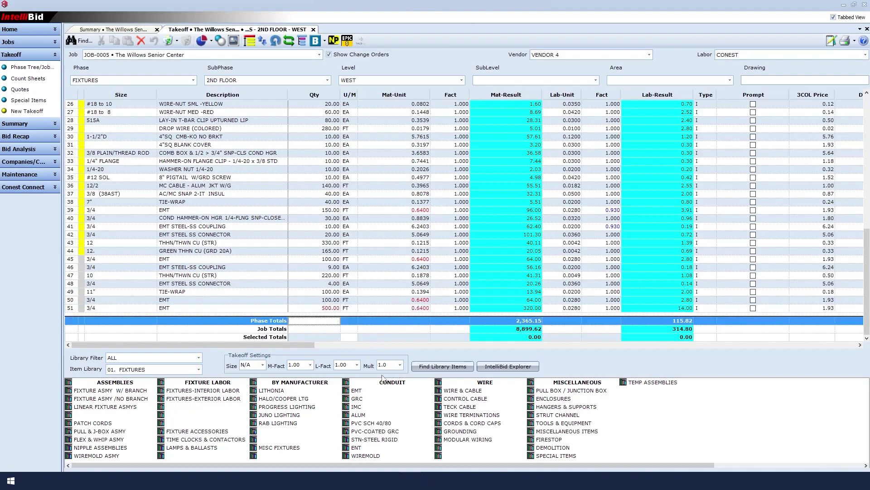
{"action": "left_click", "coordinate": [15, 123]}
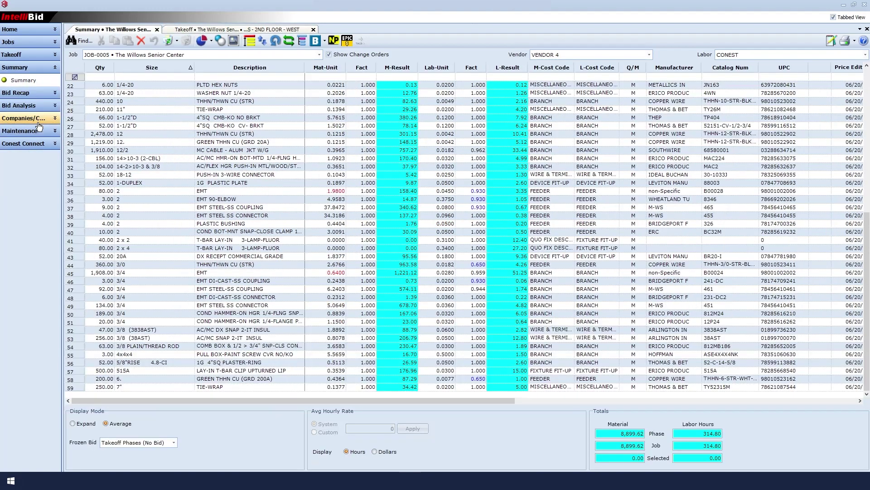